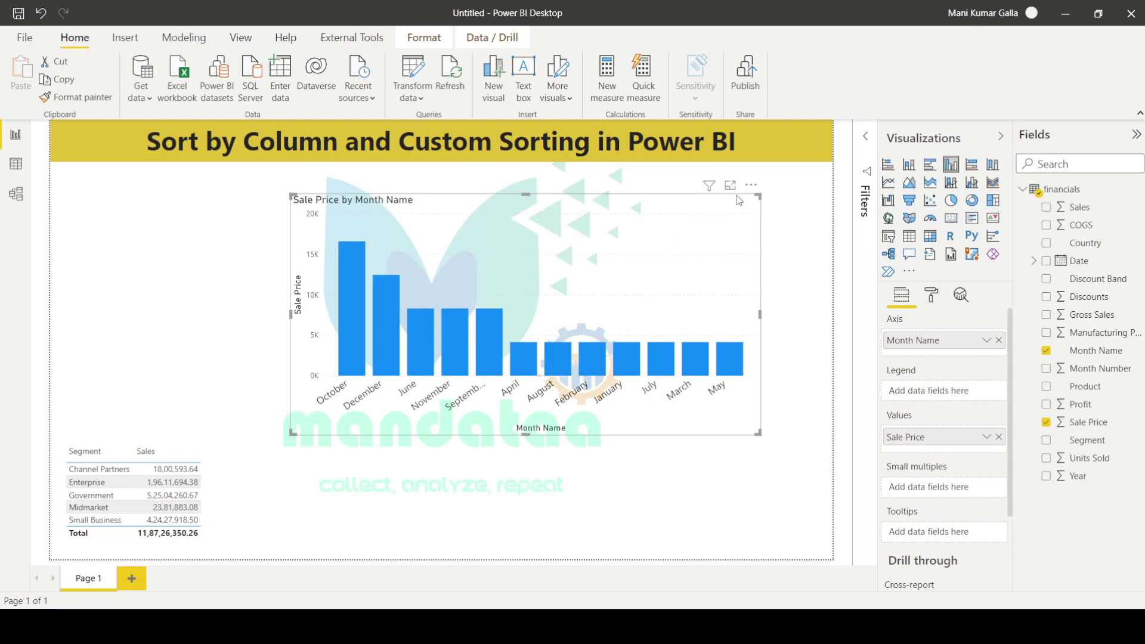
Step: Sort the Sale Price by Month Name chart's axis by Month Name
{"action": "left_click", "coordinate": [751, 186]}
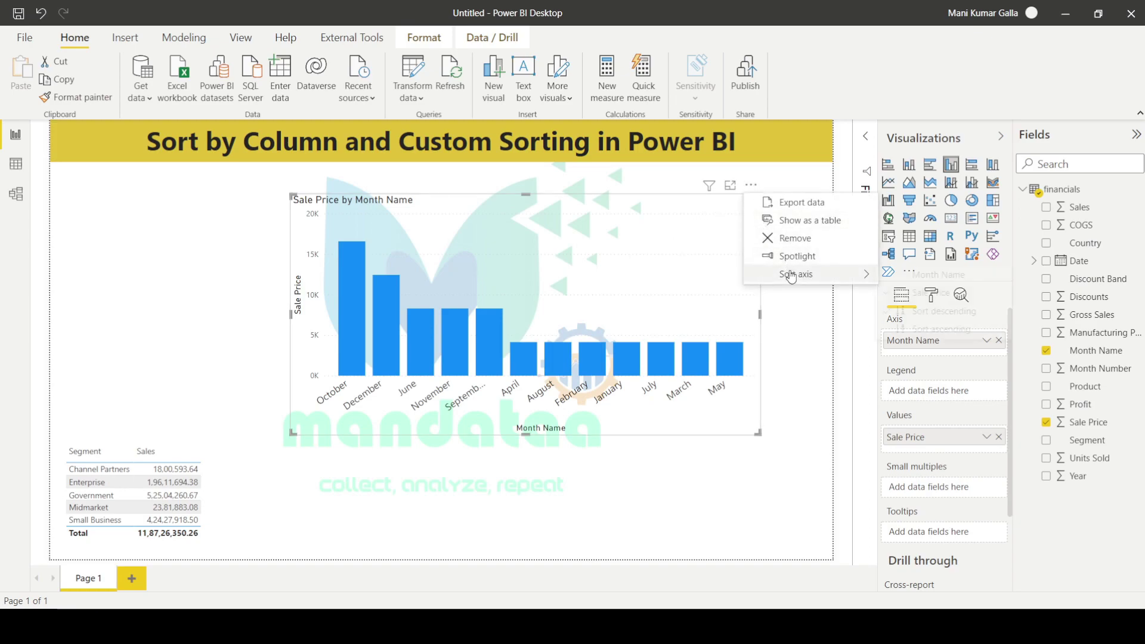
{"action": "mouse_move", "coordinate": [791, 276]}
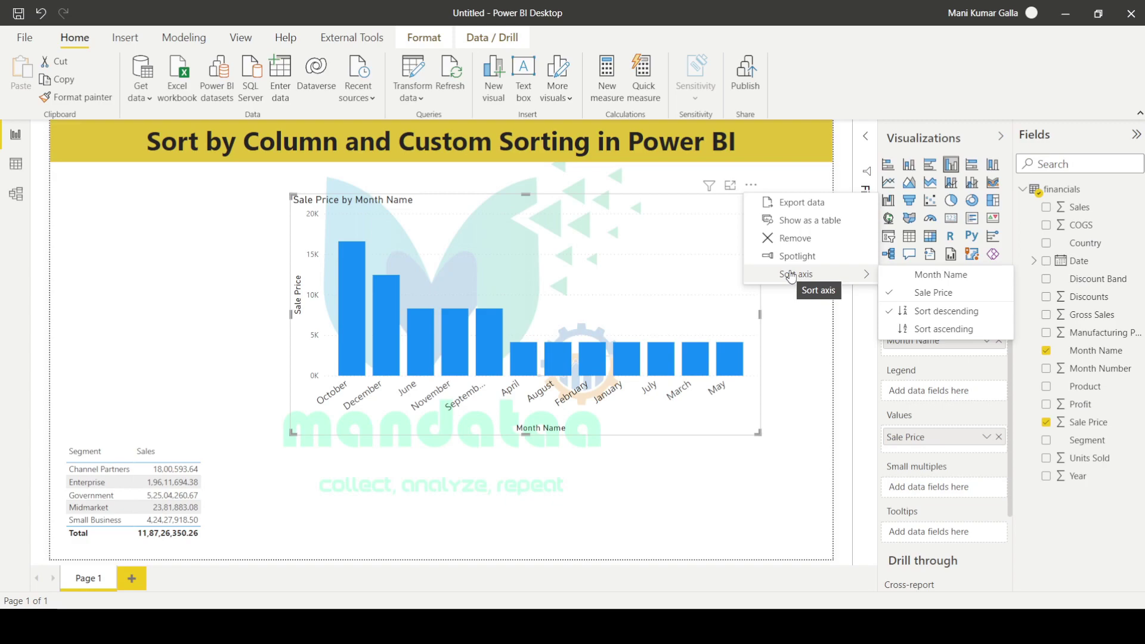
{"action": "left_click", "coordinate": [930, 274]}
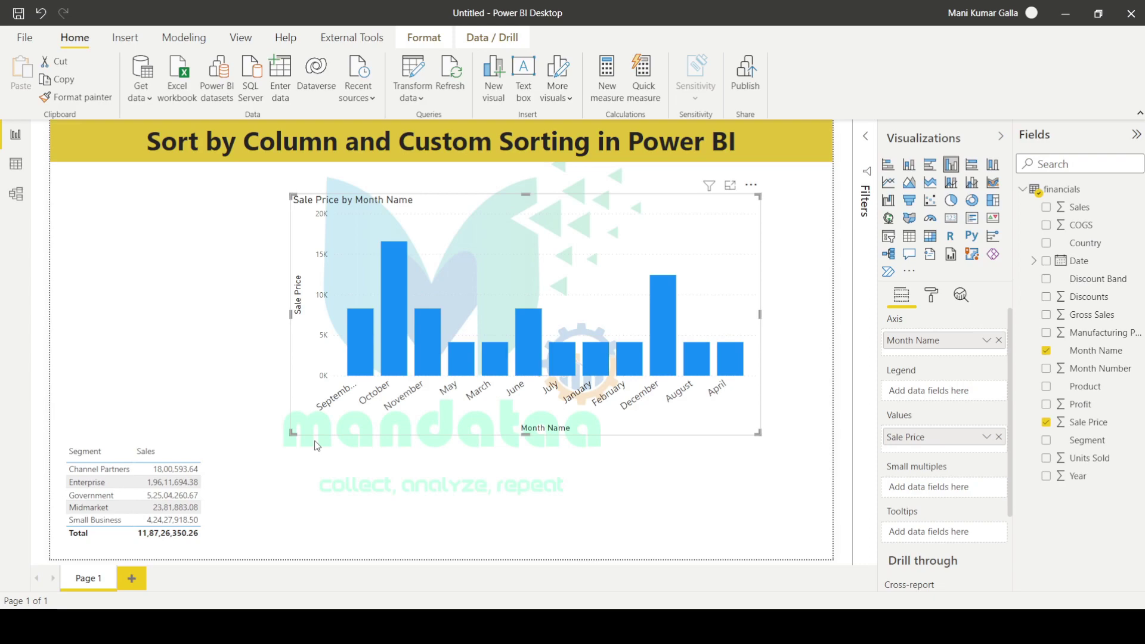
Step: In the financials table's data, set the Month Name column to sort by Month Number
{"action": "left_click", "coordinate": [16, 163]}
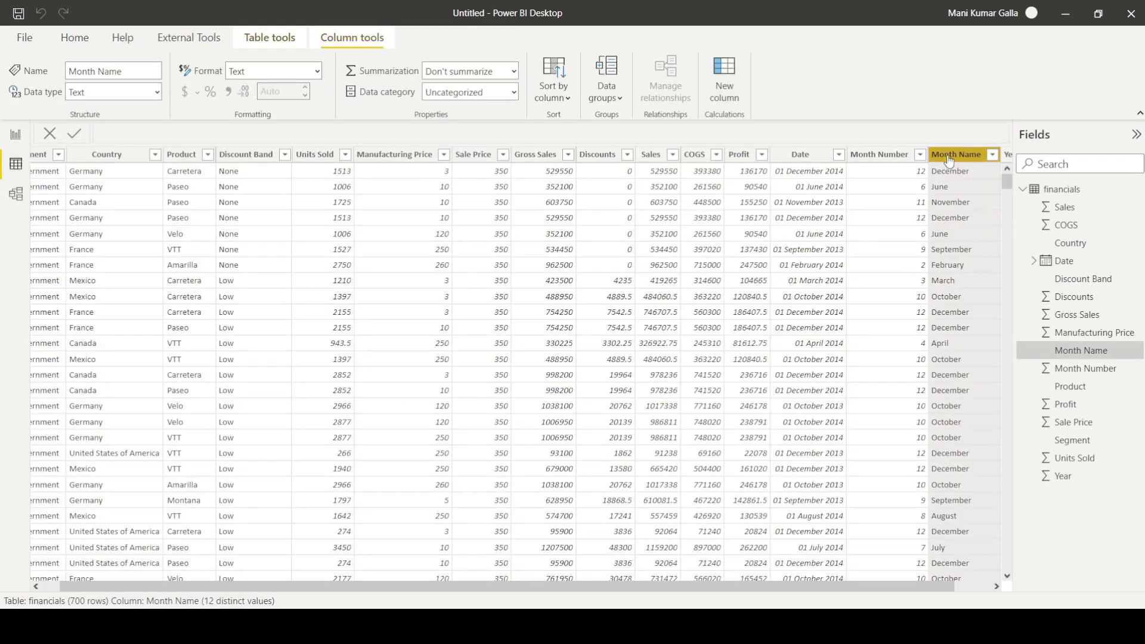
{"action": "left_click", "coordinate": [542, 101]}
{"action": "left_click", "coordinate": [582, 338]}
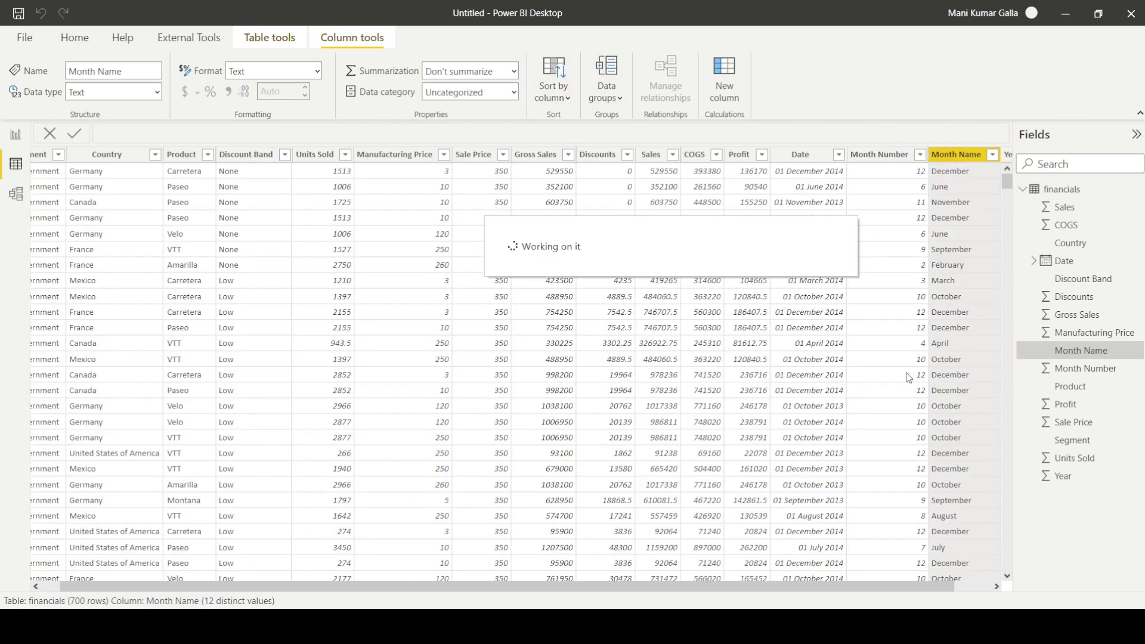
Step: Return to the report and sort the Sale Price by Month Name chart's axis in ascending order
{"action": "left_click", "coordinate": [15, 143]}
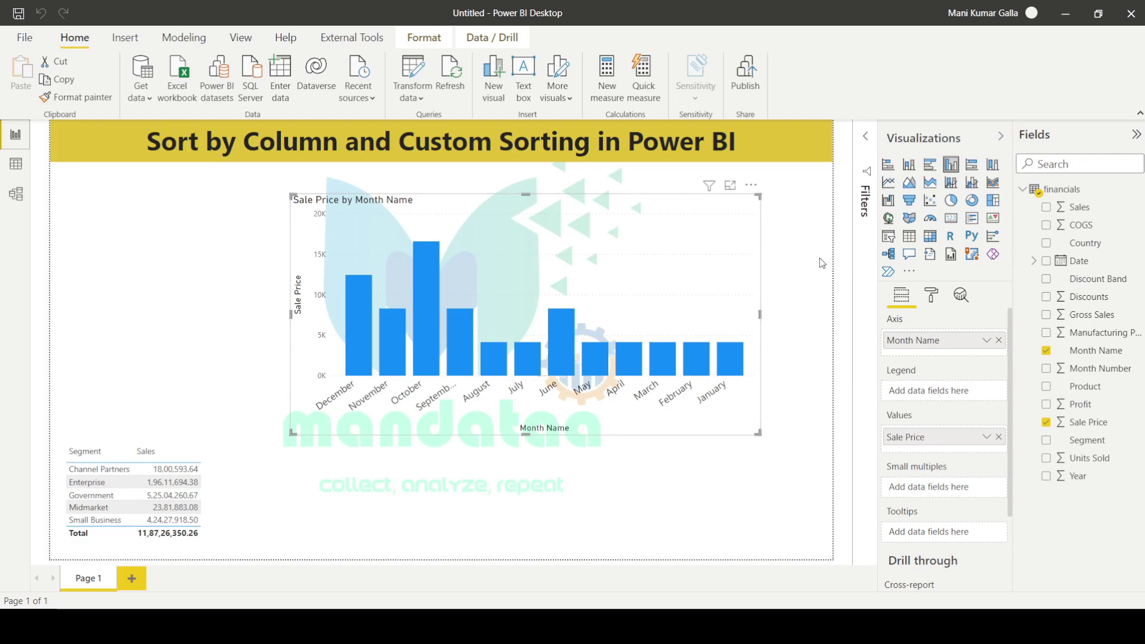
{"action": "left_click", "coordinate": [751, 185]}
{"action": "mouse_move", "coordinate": [799, 274]}
{"action": "left_click", "coordinate": [936, 327]}
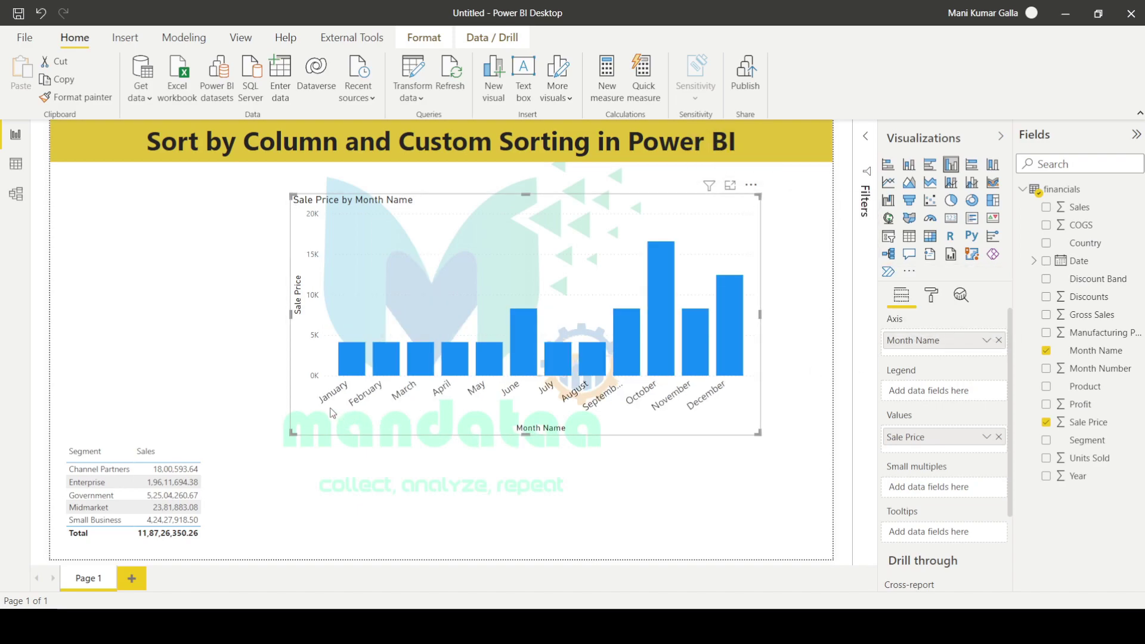
Step: Select the Segment and Sales table on the report page and move it slightly inward from the page's corner
{"action": "left_click", "coordinate": [263, 401]}
{"action": "left_click", "coordinate": [209, 474]}
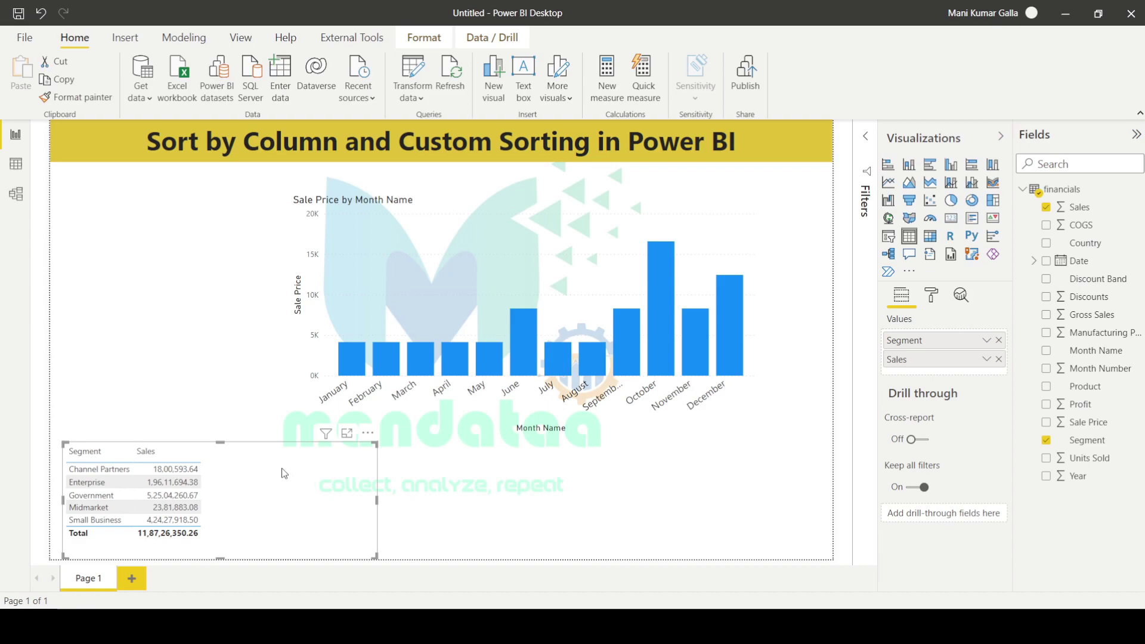
{"action": "left_click_drag", "start_coordinate": [285, 473], "coordinate": [334, 455]}
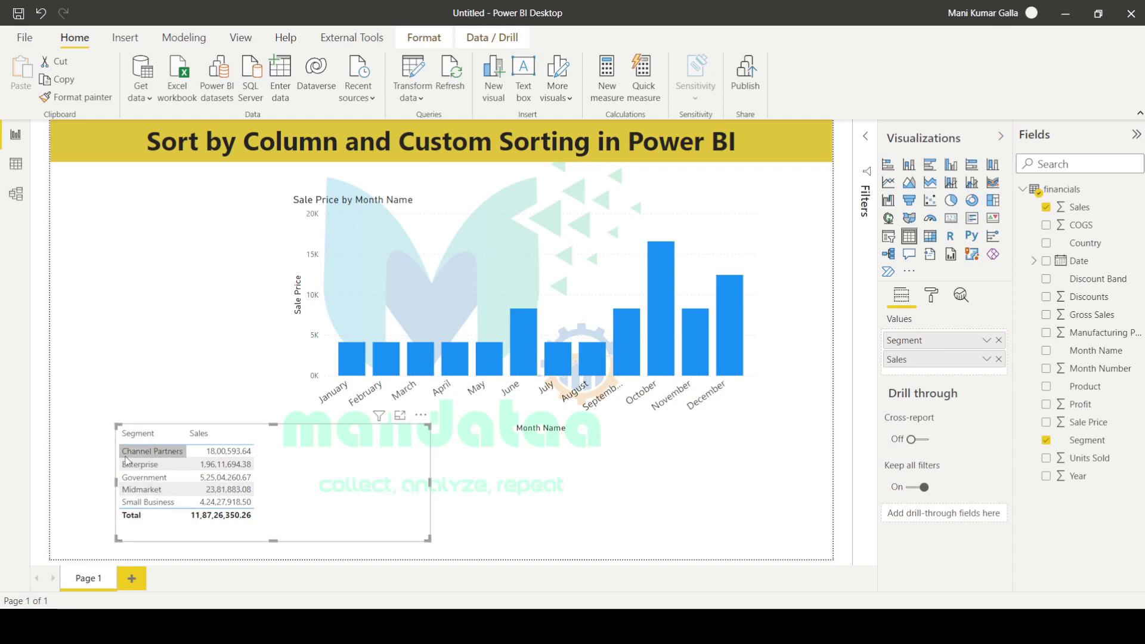
{"action": "left_click_drag", "start_coordinate": [171, 460], "coordinate": [150, 471]}
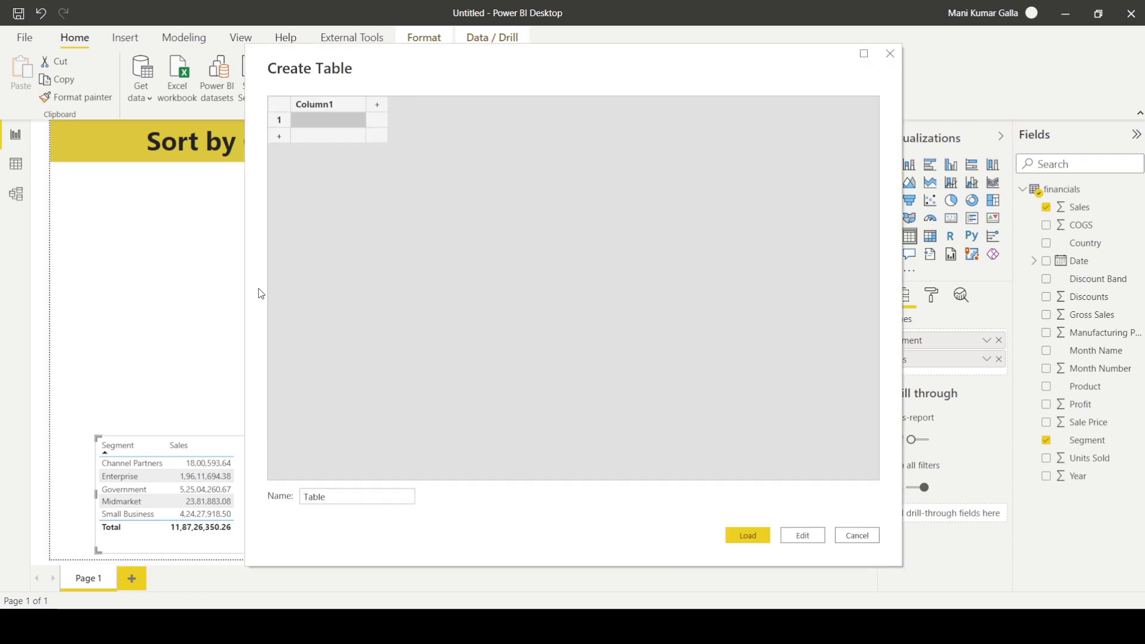
Step: Create and load a table named Sorting table with Segment and order value: Government 1, Midmarket 3, Channel Partners 5, Enterprise 2, Small Business 4
{"action": "type", "text": "Segment\torder value Government\t1 Midmarket\t3 Channel Partners\t5 Enterprise\t2 Small Business\t4"}
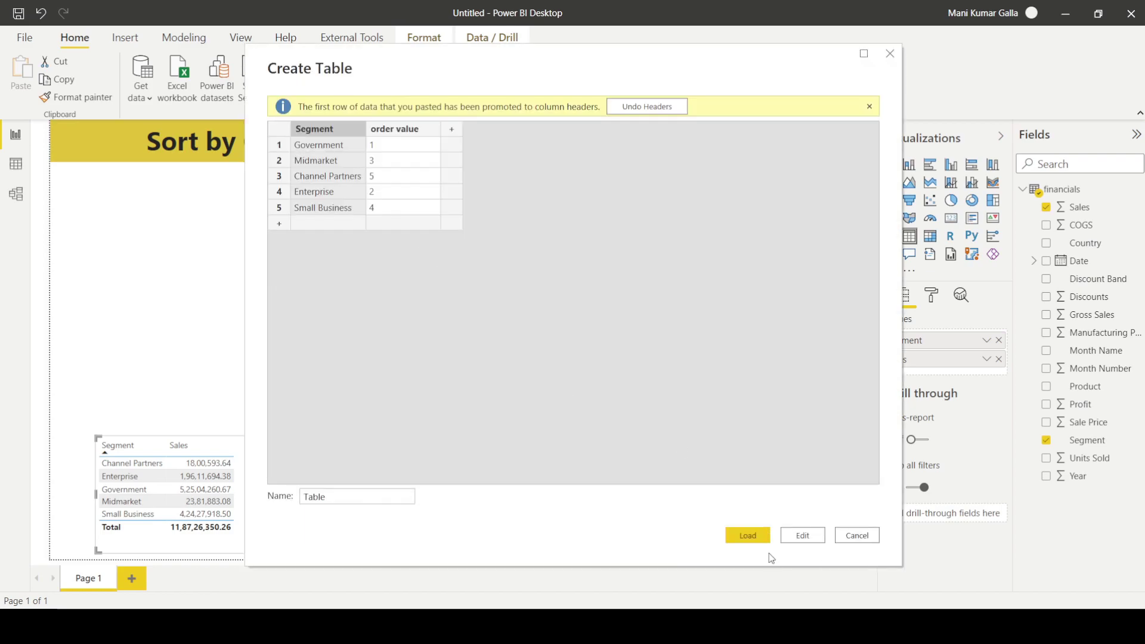
{"action": "double_click", "coordinate": [297, 495]}
{"action": "type", "text": "Sorting table"}
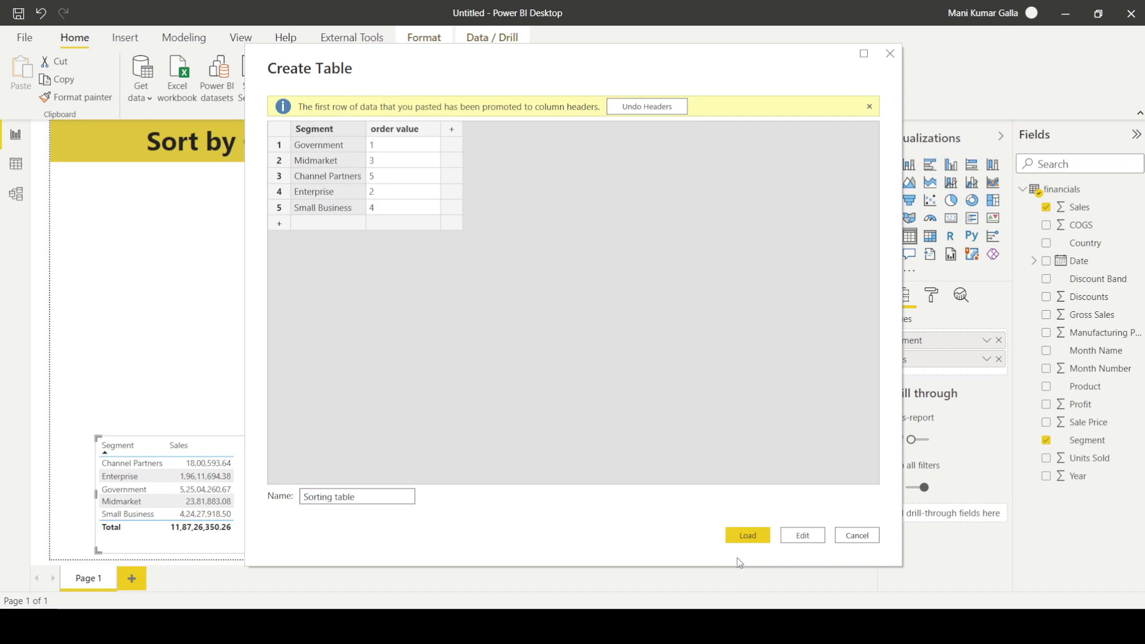
{"action": "left_click", "coordinate": [749, 536]}
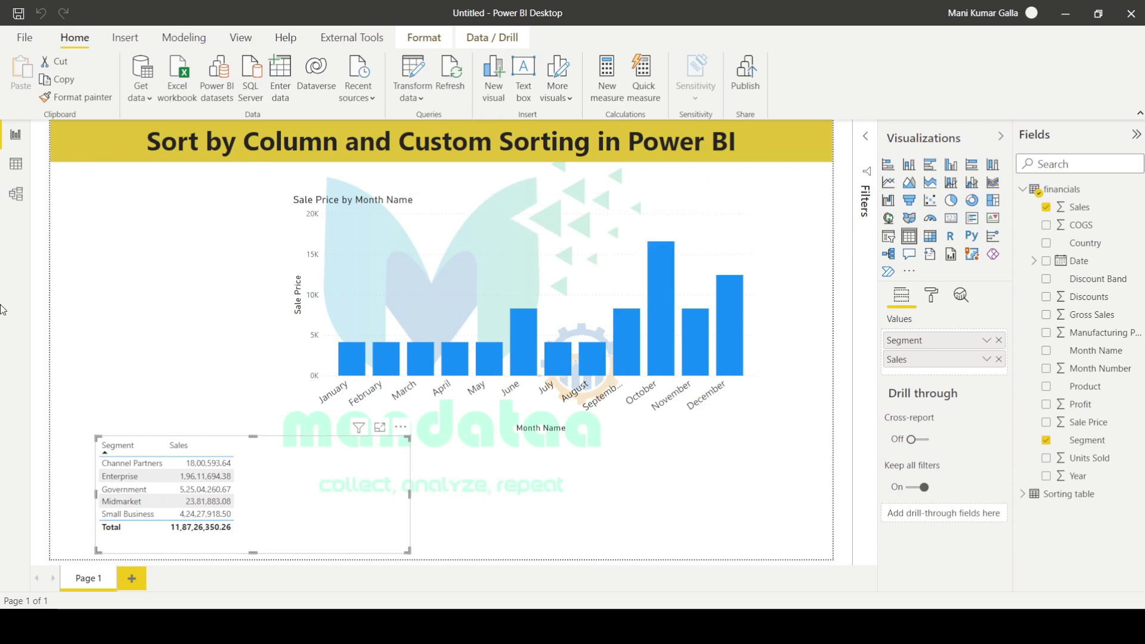
Step: Check the model relationship between financials and Sorting table, and set Sorting table's Segment column to sort by order value
{"action": "left_click", "coordinate": [16, 194]}
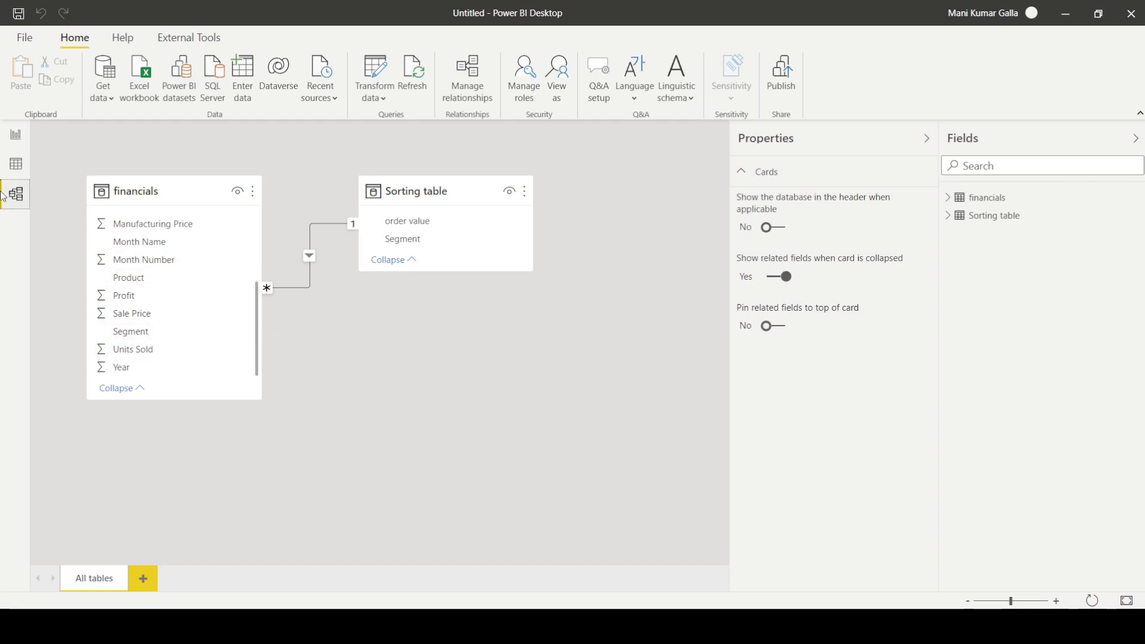
{"action": "left_click", "coordinate": [16, 137]}
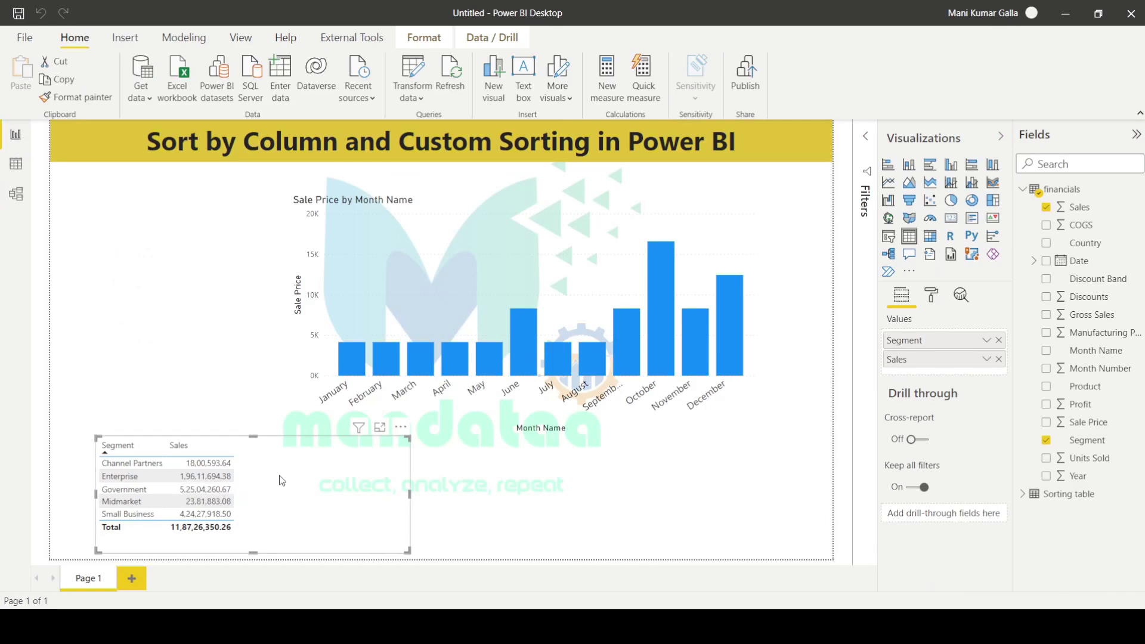
{"action": "left_click", "coordinate": [16, 165]}
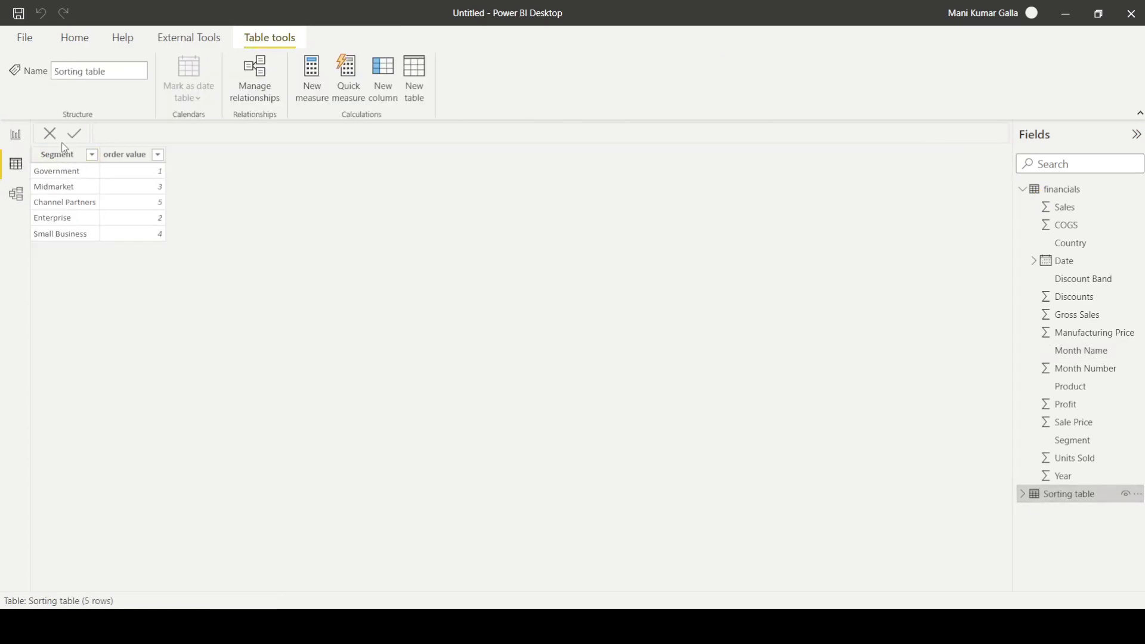
{"action": "left_click", "coordinate": [60, 155]}
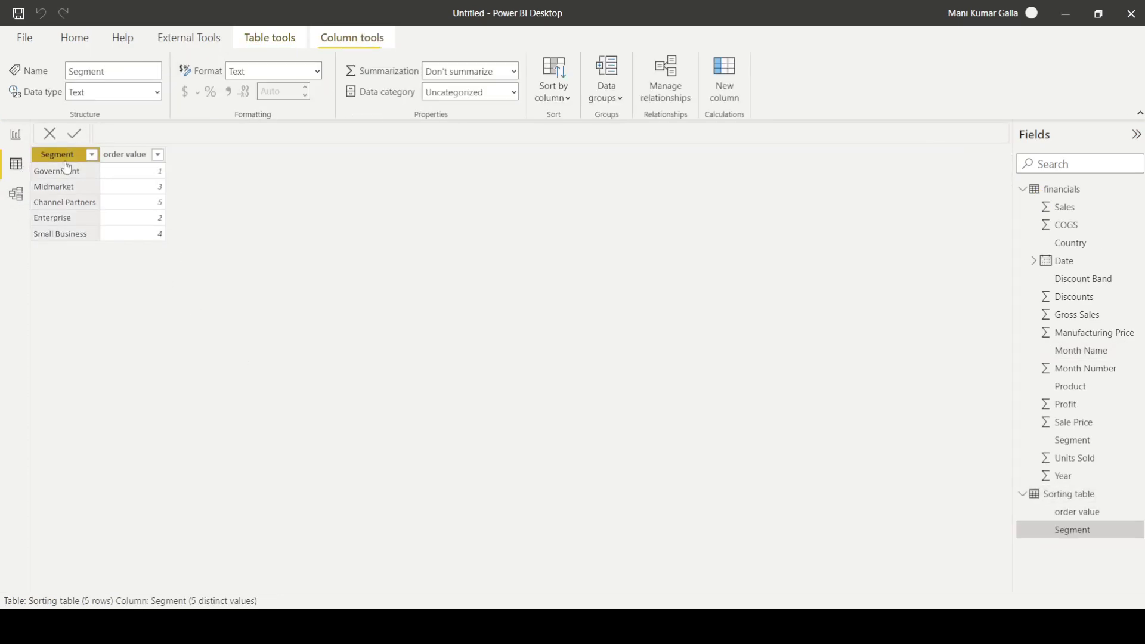
{"action": "left_click", "coordinate": [542, 102]}
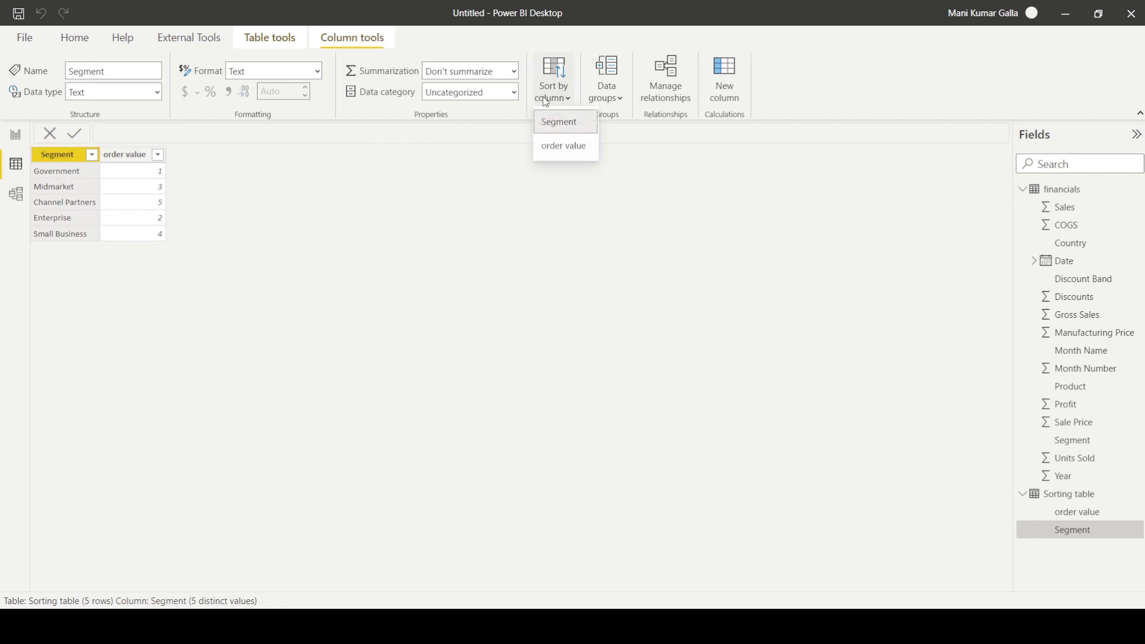
{"action": "left_click", "coordinate": [571, 153]}
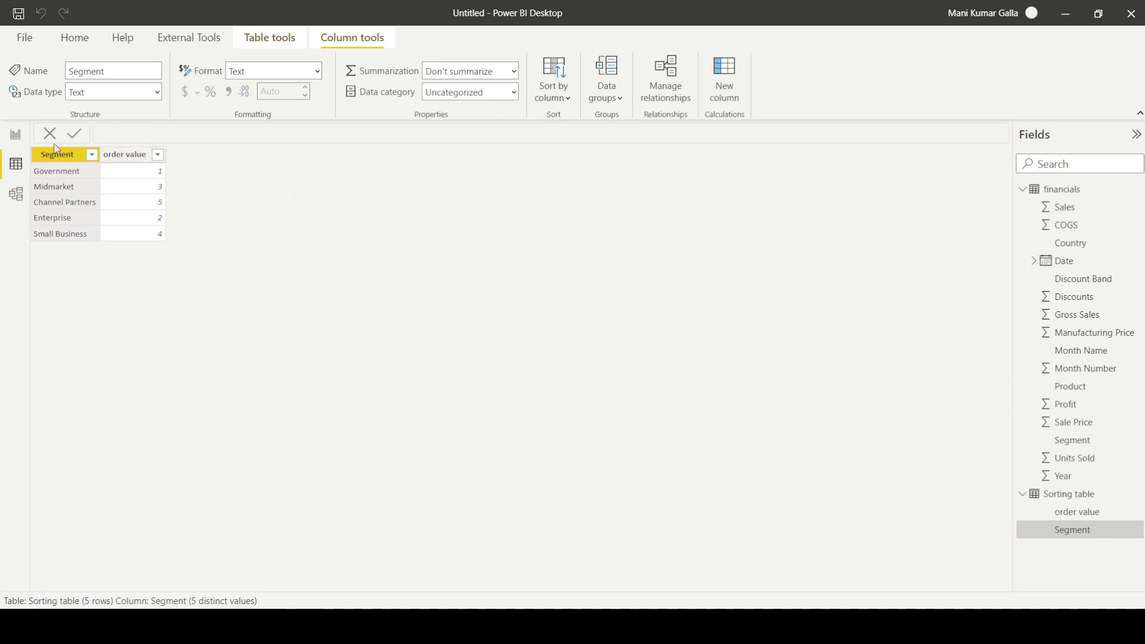
Step: Return to the report and try sorting the Segment and Sales table by the existing financials Segment field in ascending order
{"action": "left_click", "coordinate": [15, 134]}
{"action": "left_click", "coordinate": [401, 427]}
{"action": "mouse_move", "coordinate": [453, 570]}
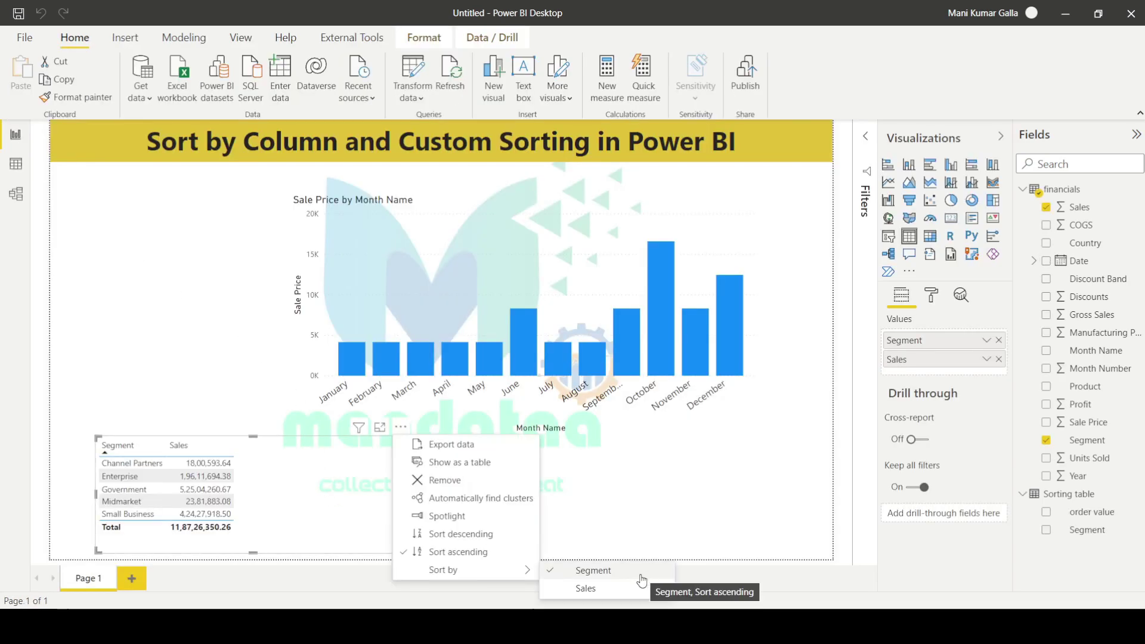
{"action": "left_click", "coordinate": [454, 552]}
Step: Add the Segment field from Sorting table to the Segment and Sales table visual and sort the visual by that field
{"action": "left_click_drag", "start_coordinate": [1088, 531], "coordinate": [943, 371]}
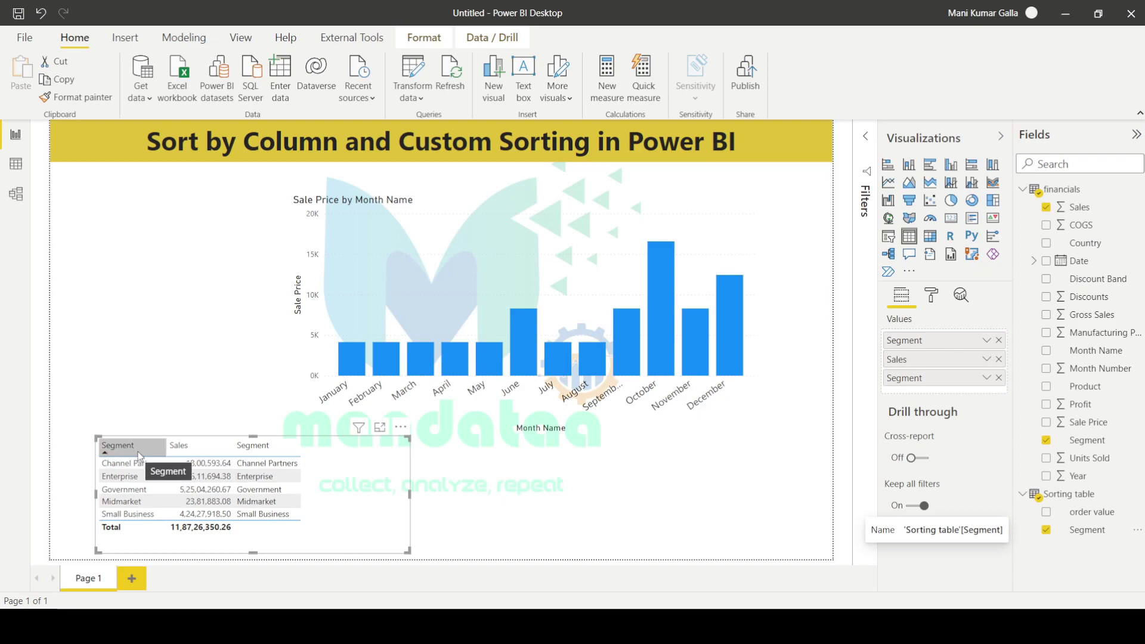
{"action": "left_click", "coordinate": [401, 427]}
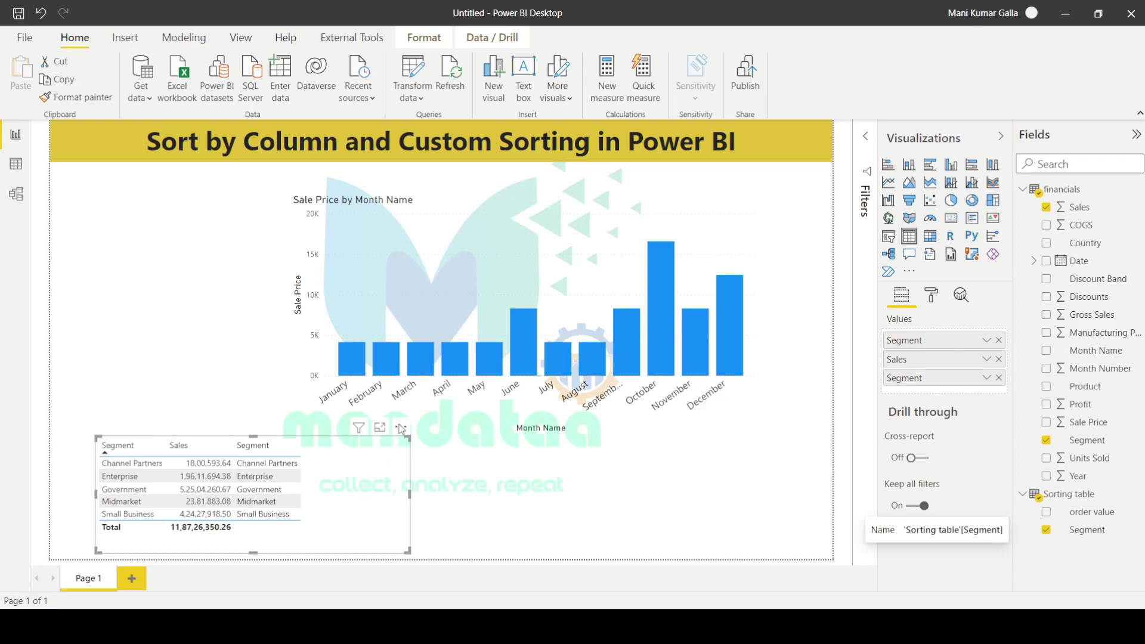
{"action": "mouse_move", "coordinate": [445, 569]}
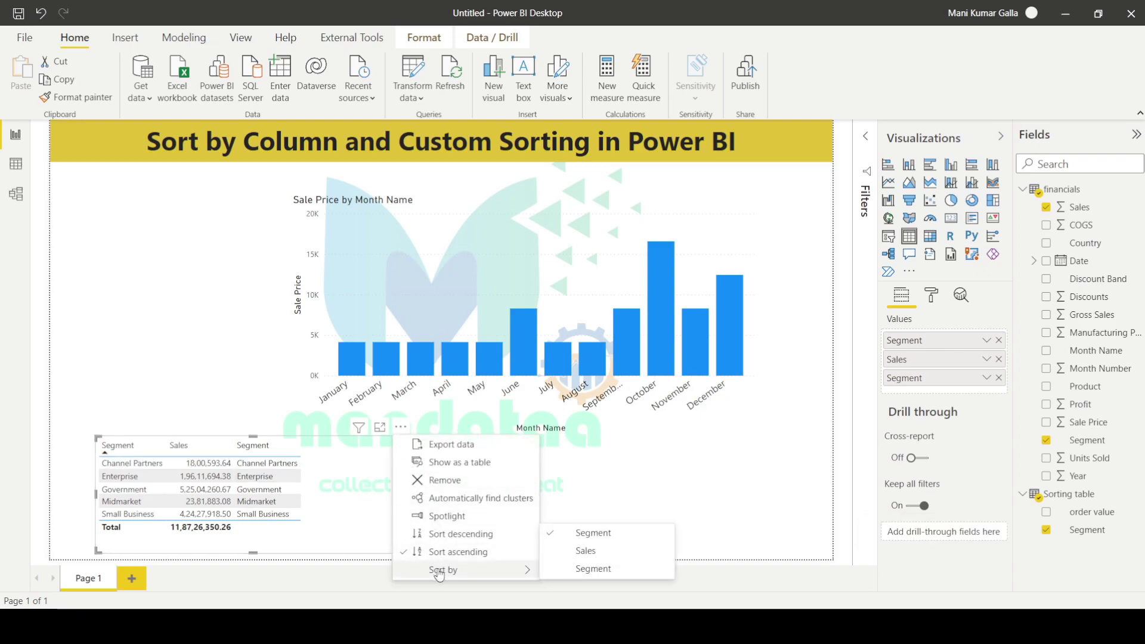
{"action": "left_click", "coordinate": [597, 570]}
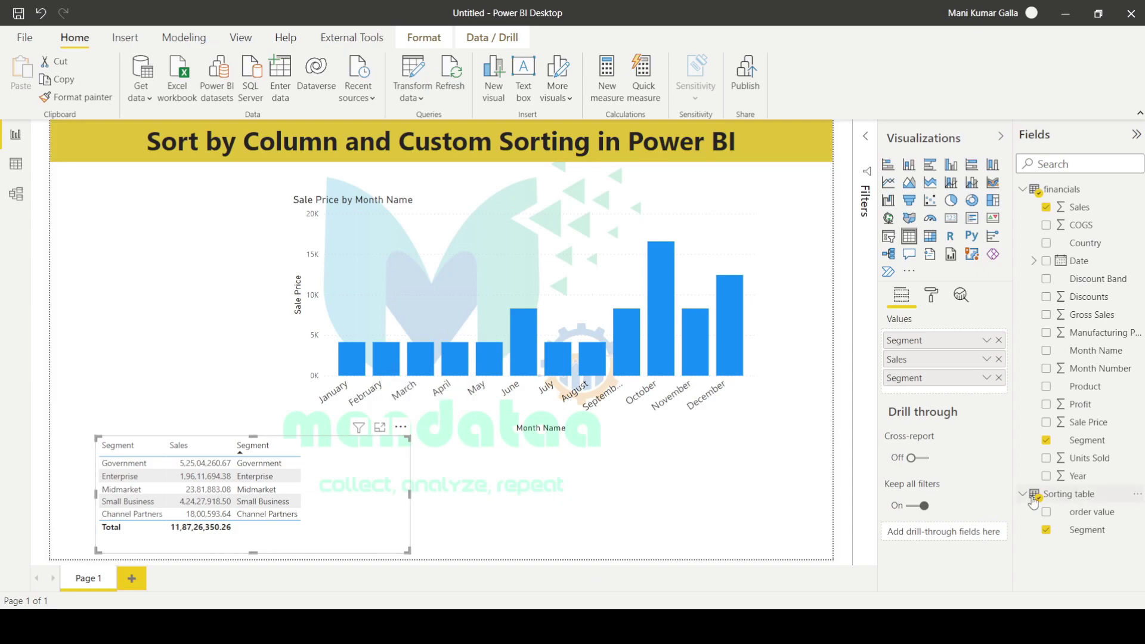
Step: Add the order value field from Sorting table to the table visual as its last column, and deselect the visual
{"action": "left_click_drag", "start_coordinate": [1081, 516], "coordinate": [932, 391]}
{"action": "left_click", "coordinate": [1046, 512]}
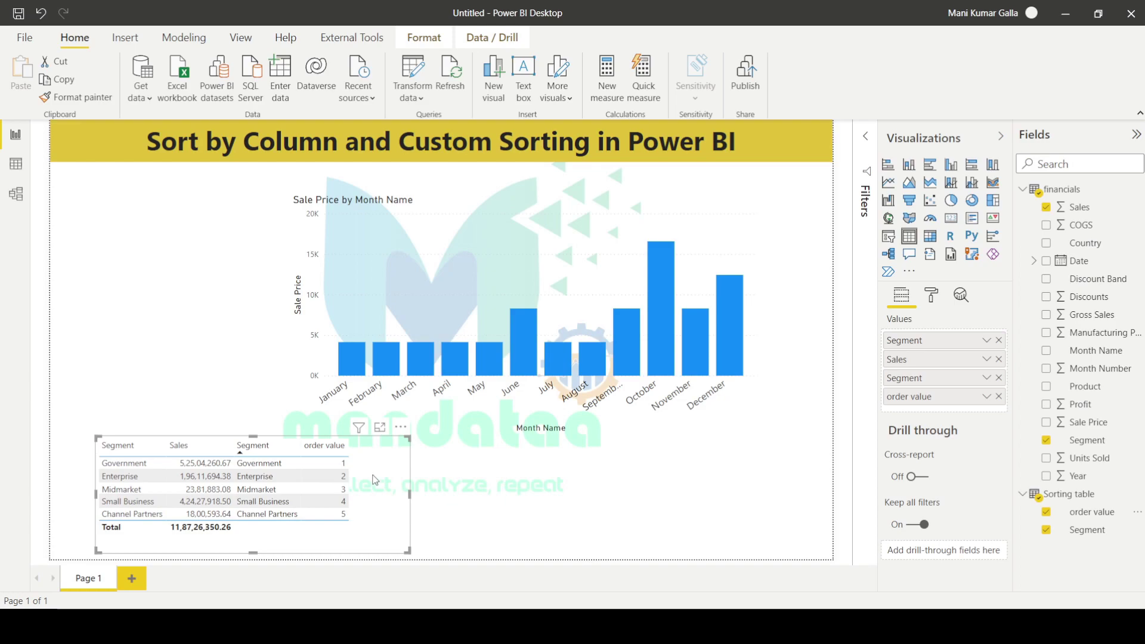
{"action": "left_click", "coordinate": [522, 495]}
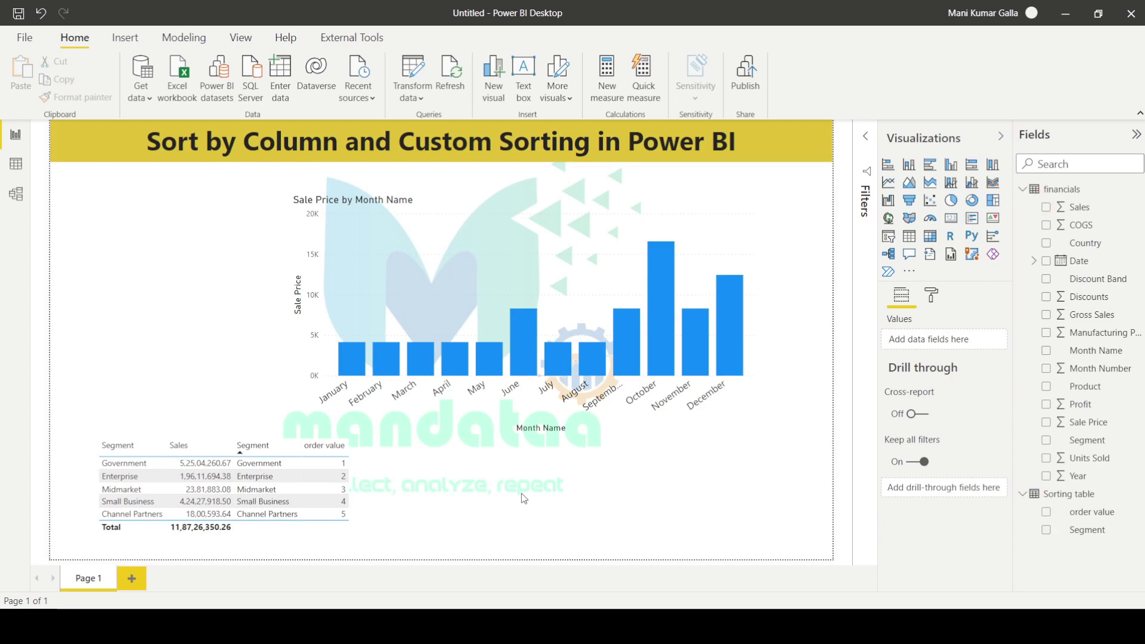